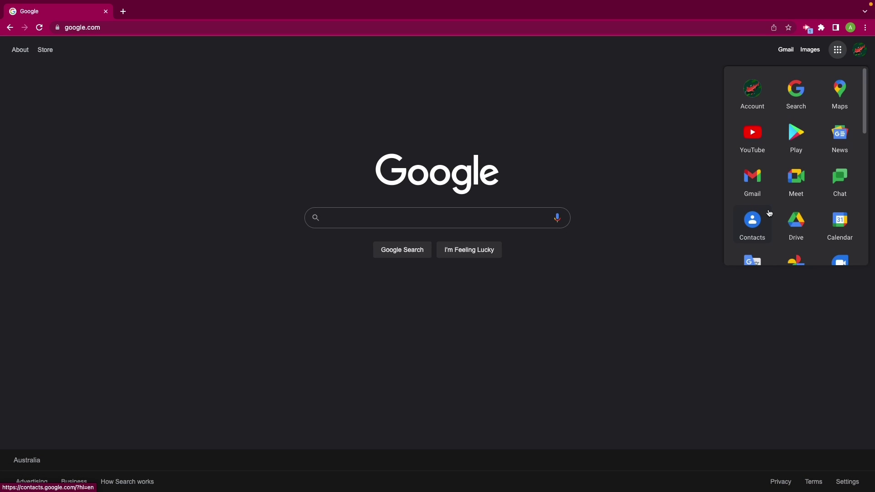
Scroll the Google apps panel down to More from Google.
scroll(770, 214, down, 1)
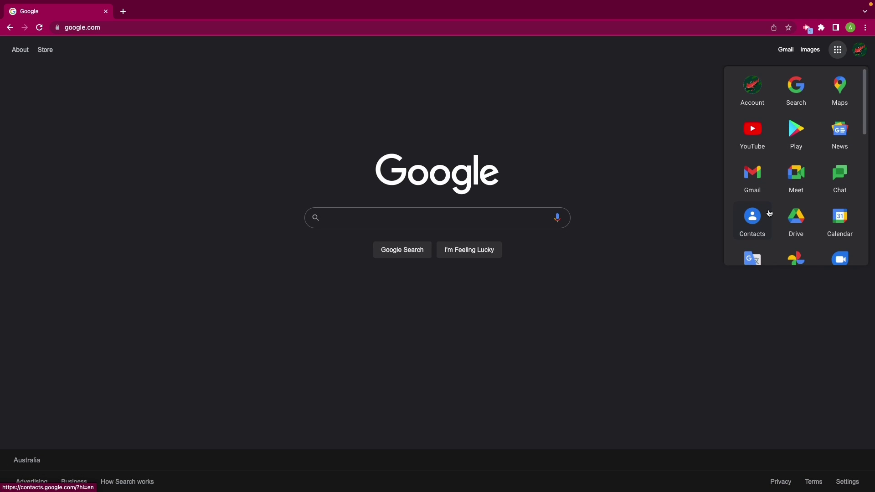
scroll(769, 213, down, 10)
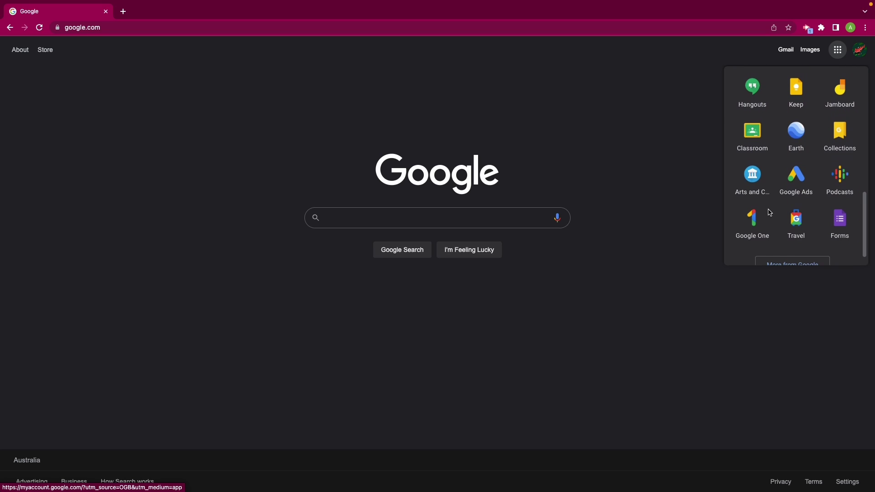
scroll(770, 213, down, 2)
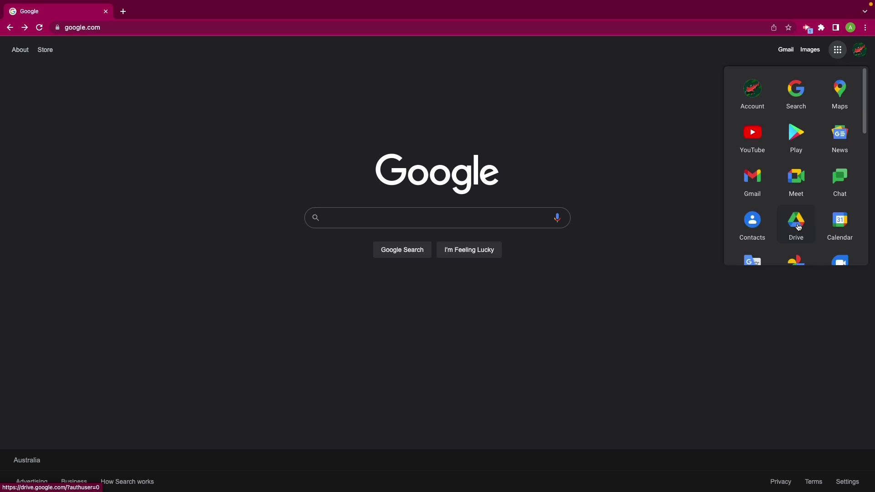
Launch Google Drive from the apps panel, showing an empty My Drive.
click(799, 227)
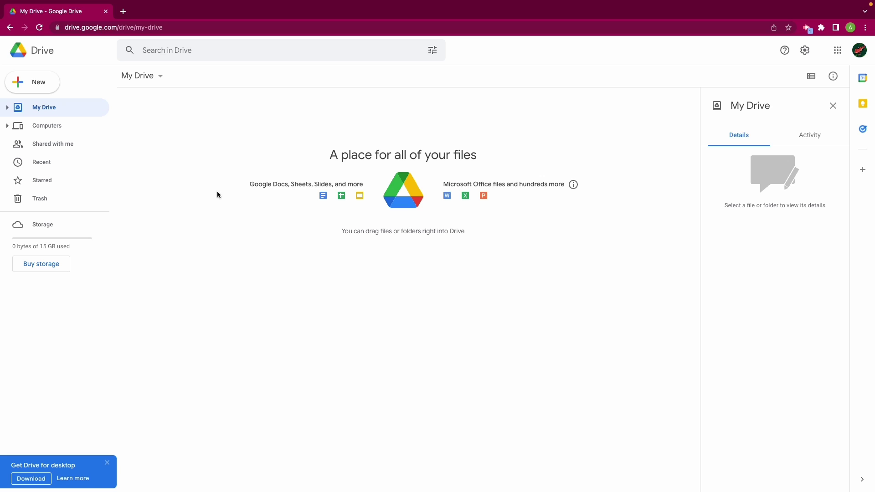
Create a folder named 'AGuide' in My Drive and colour it red.
click(43, 84)
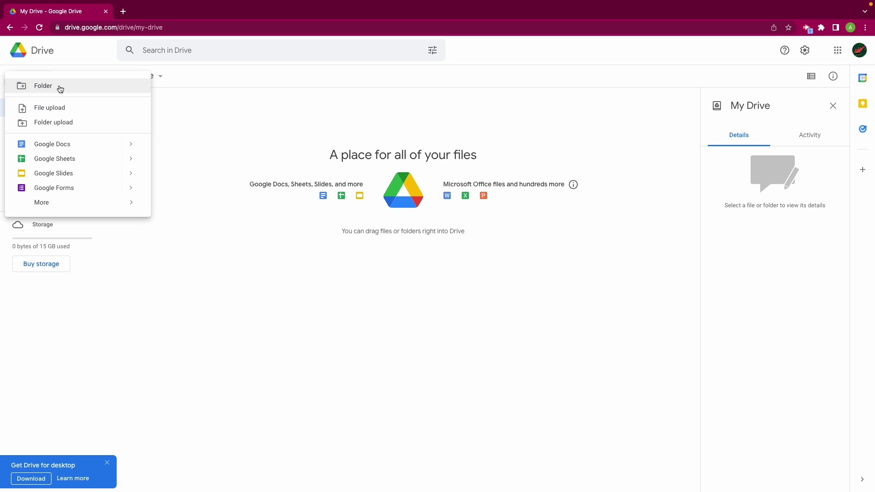
click(60, 88)
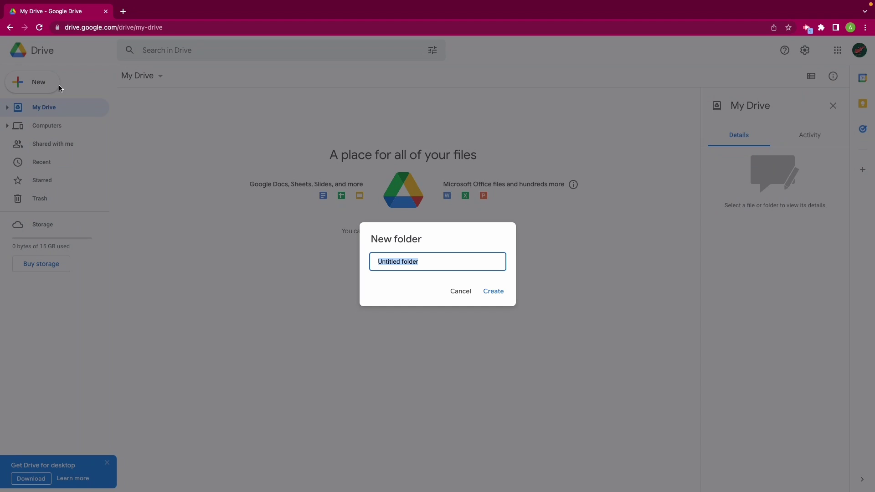
text(AGuide)
click(496, 294)
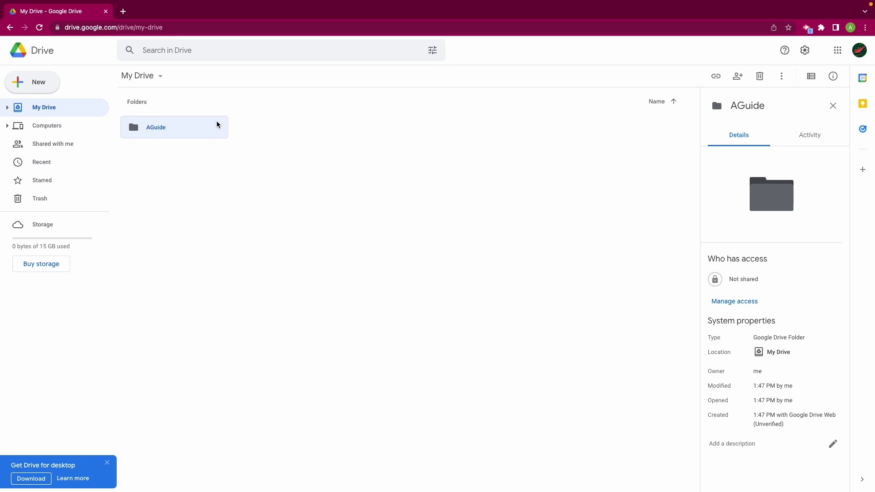
right_click(162, 117)
click(236, 239)
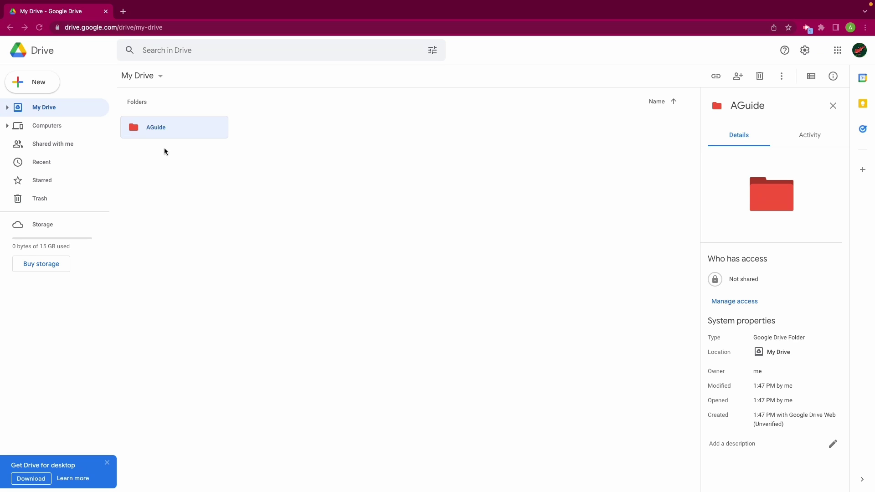
Enter the AGuide folder and start a new blank Google Docs document there.
double_click(157, 130)
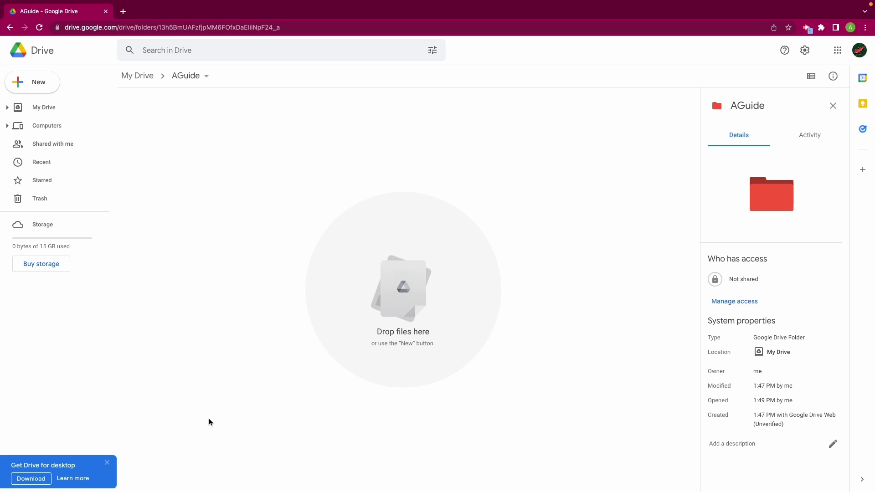
click(30, 83)
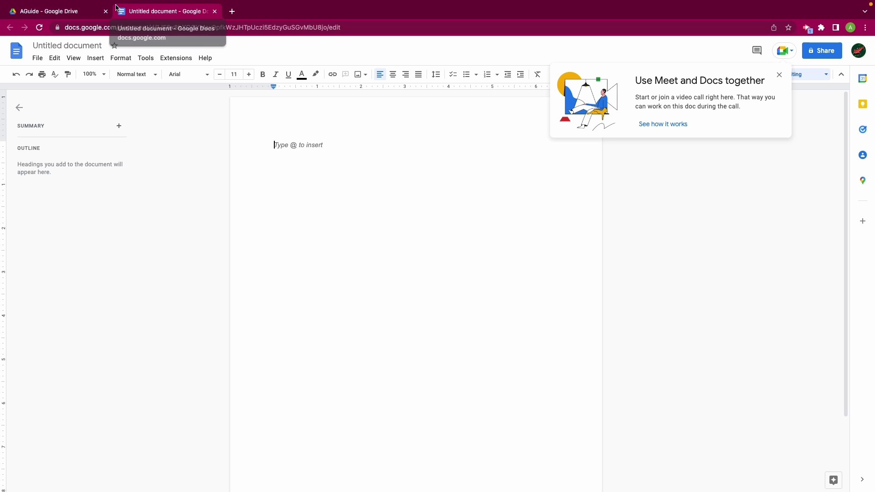
Rename the untitled document to 'Doc' and confirm it appears in the AGuide folder.
click(55, 14)
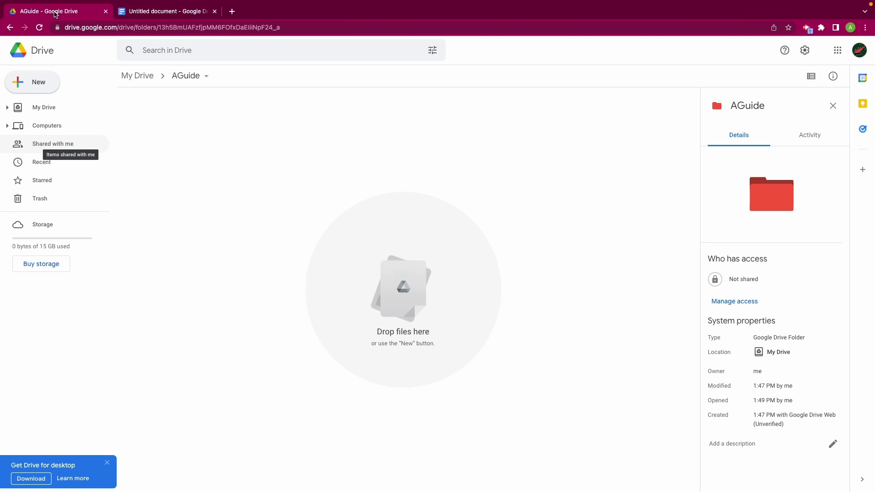
click(159, 14)
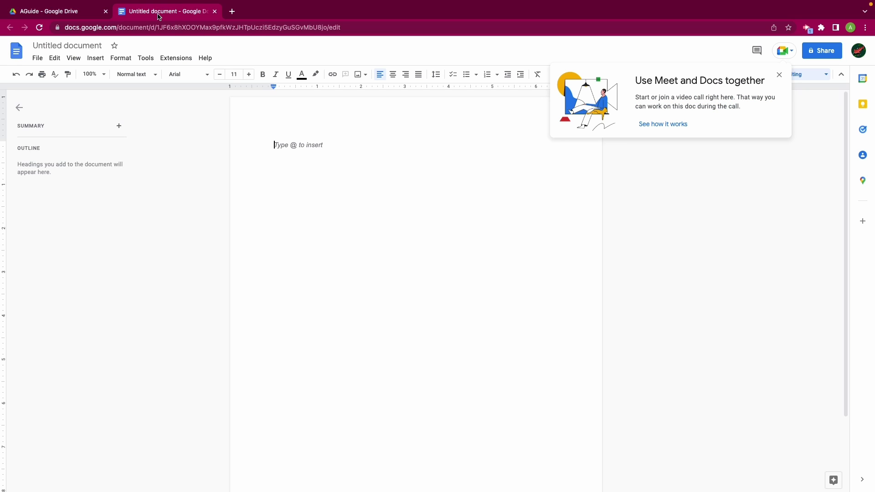
click(94, 47)
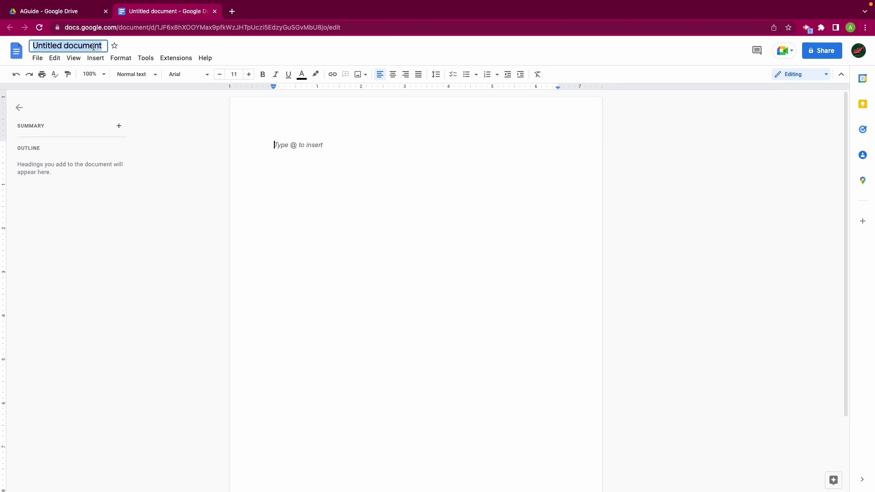
text(Do)
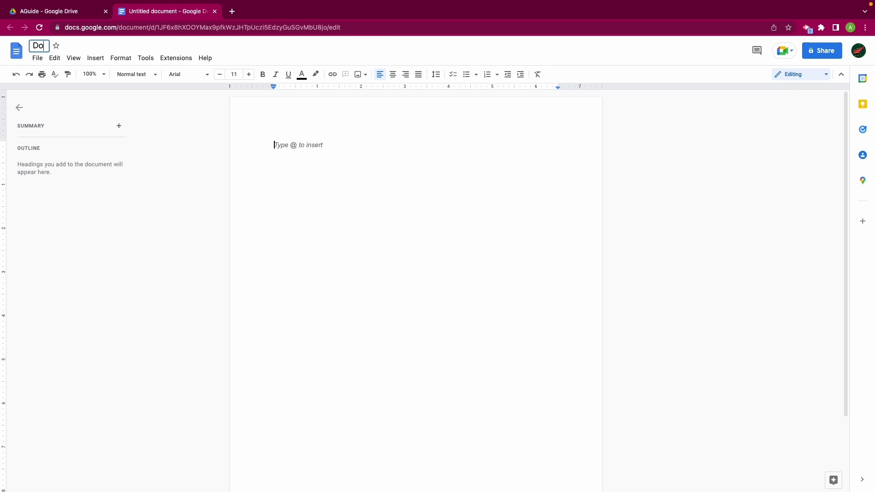
text(c)
key(Return)
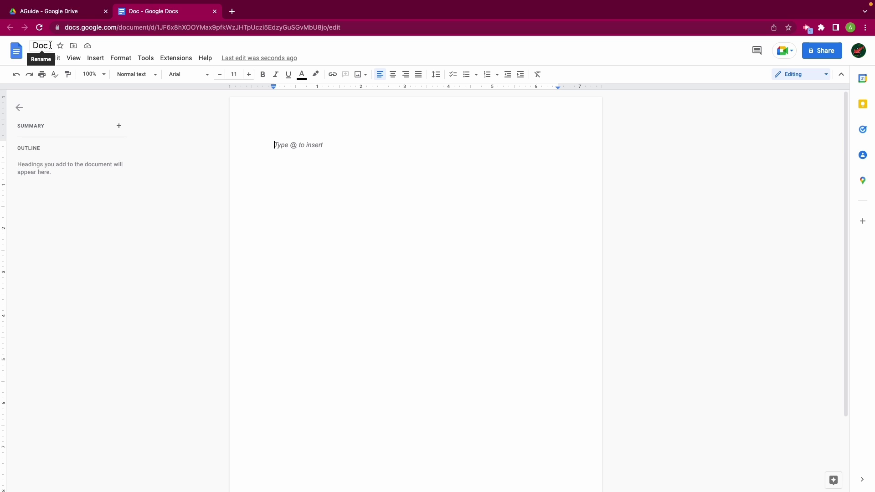
click(55, 12)
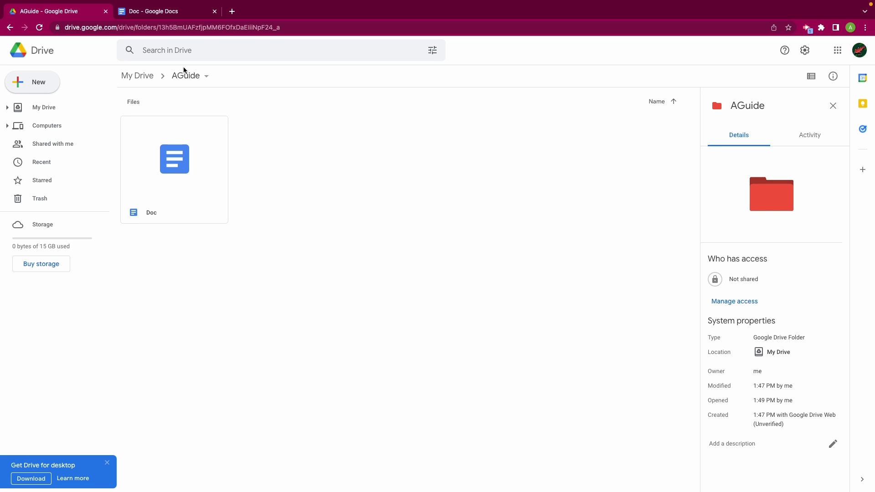
Paste the Online Kickstarter welcome sentence into Doc and select it.
click(156, 14)
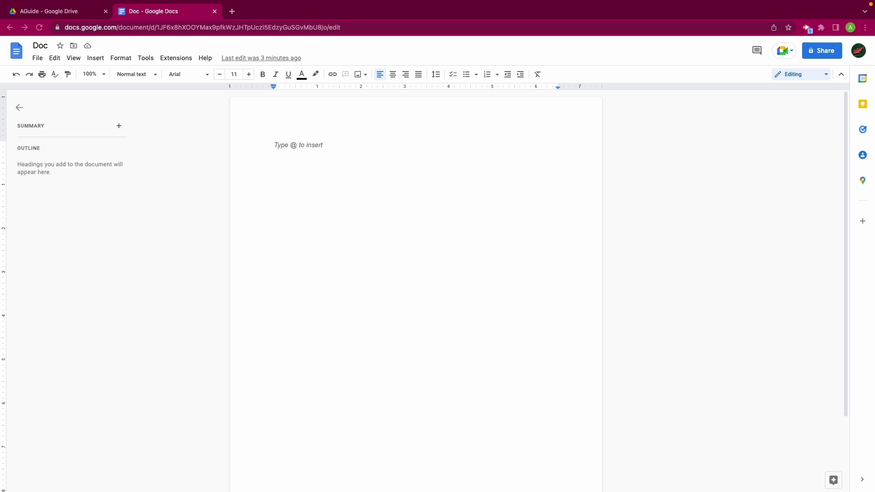
text(Welcome to the Online Kickstarter guide, we are now learning how to edit using Google Docs.)
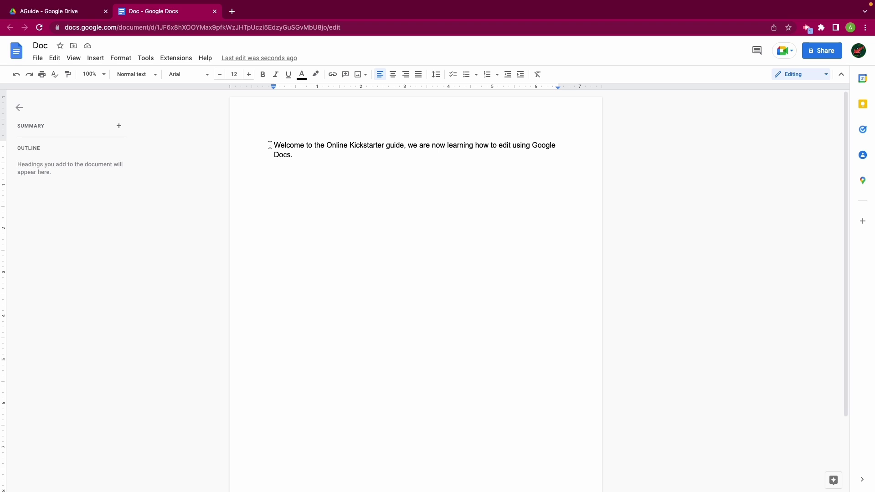
drag(272, 145, 300, 155)
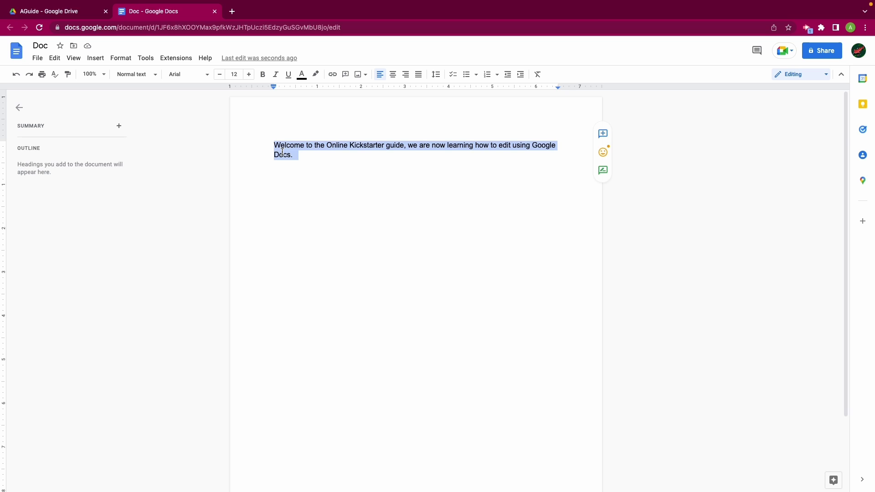
Change the selected sentence's font to Pacifico.
click(205, 74)
mouse_move(200, 164)
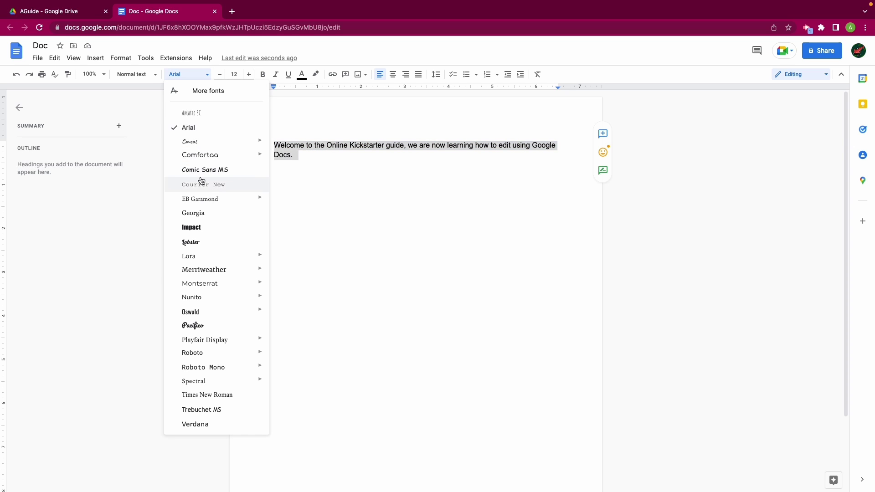
click(199, 325)
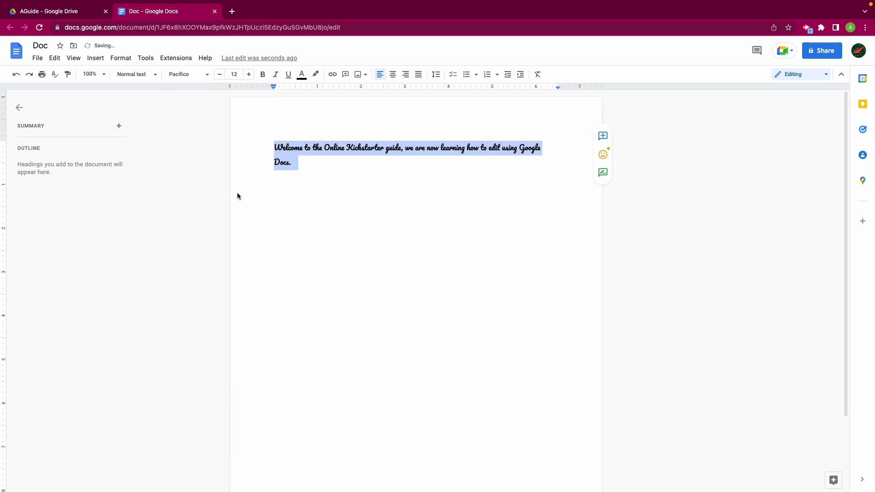
Make the sentence 48 pt, bold, italic and underlined.
click(248, 74)
click(249, 75)
click(248, 74)
click(220, 74)
click(220, 74)
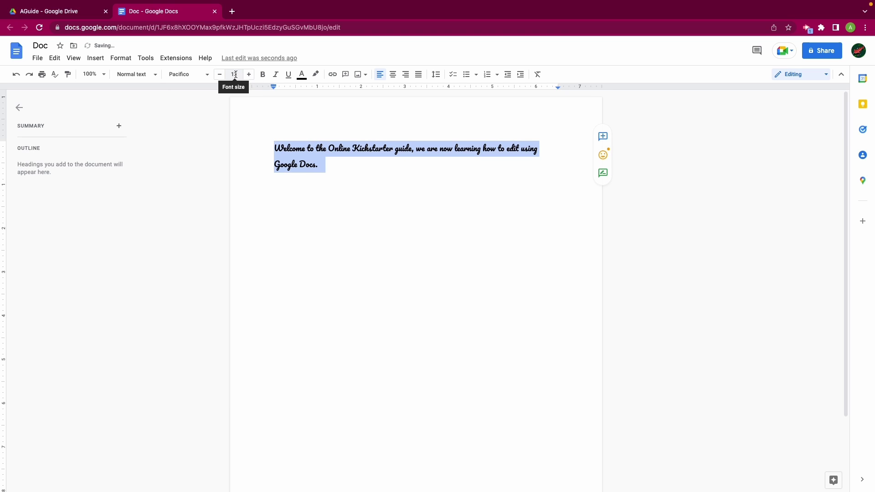
click(235, 74)
click(234, 236)
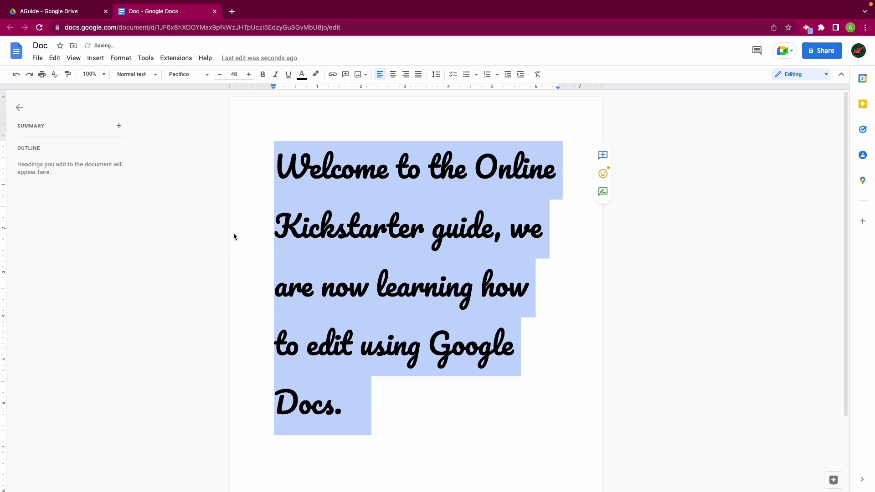
click(262, 74)
click(275, 75)
click(289, 75)
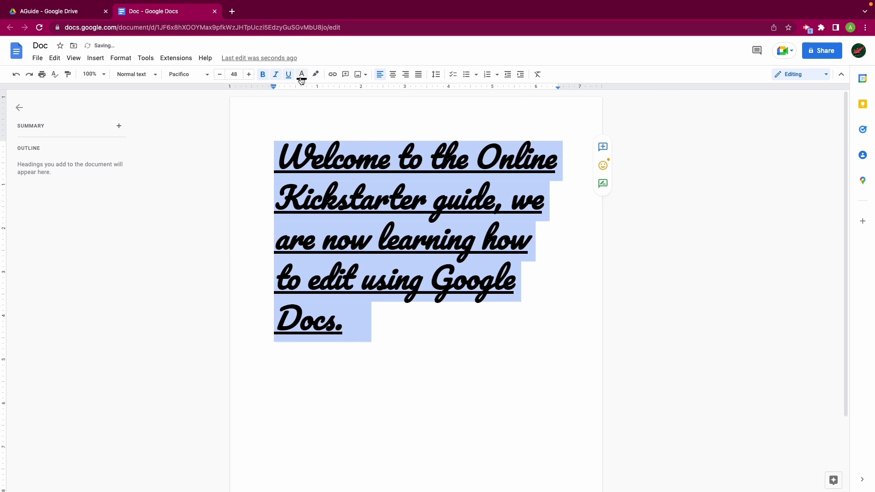
Colour the sentence magenta, highlight 'Welcome' in yellow, then reselect the whole sentence.
click(302, 75)
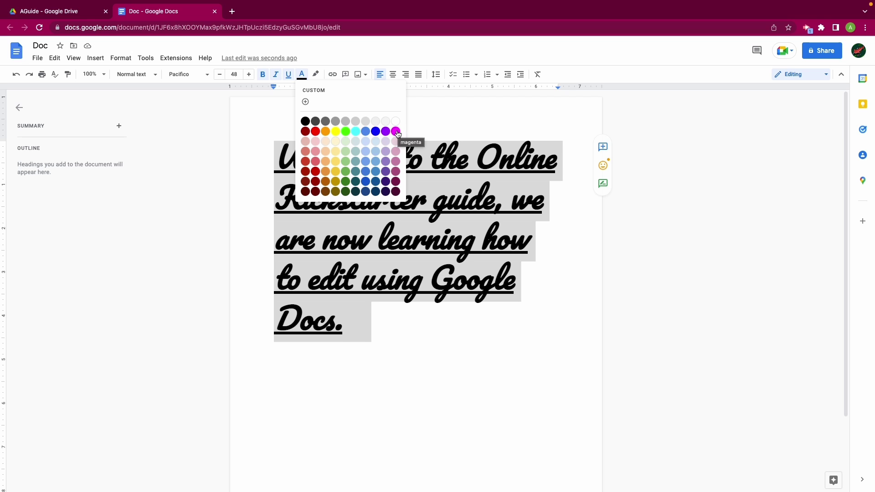
click(396, 131)
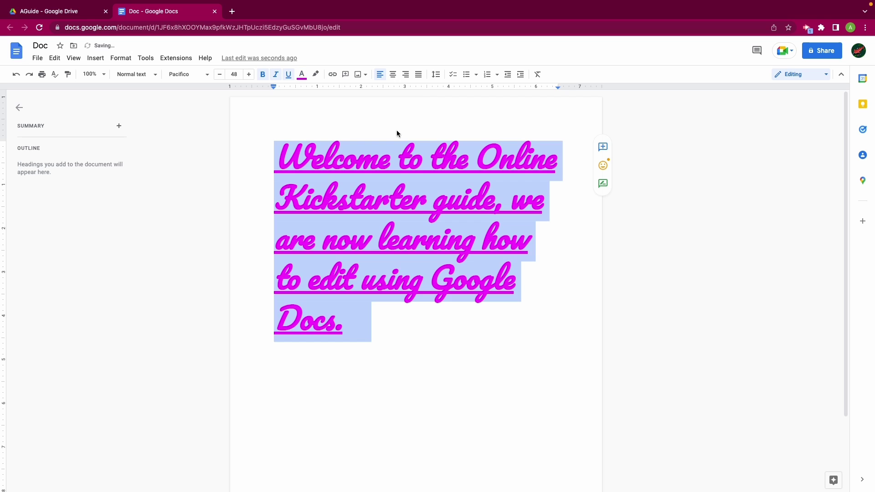
click(316, 78)
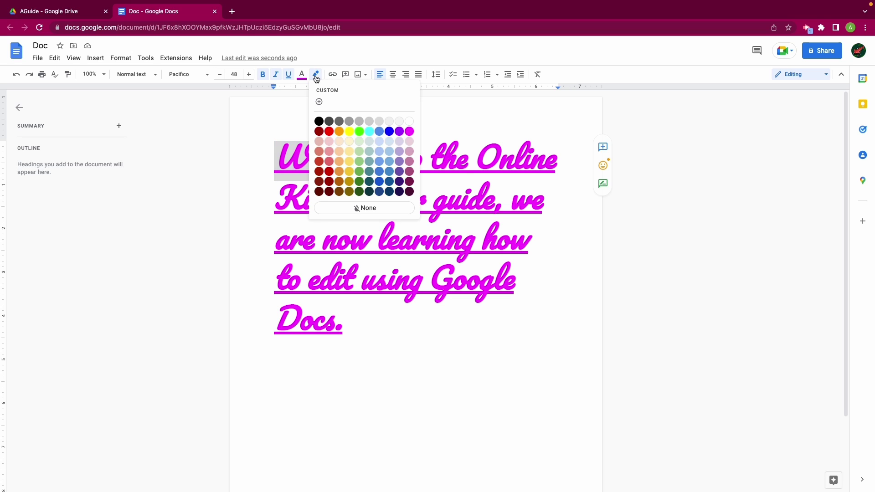
click(346, 133)
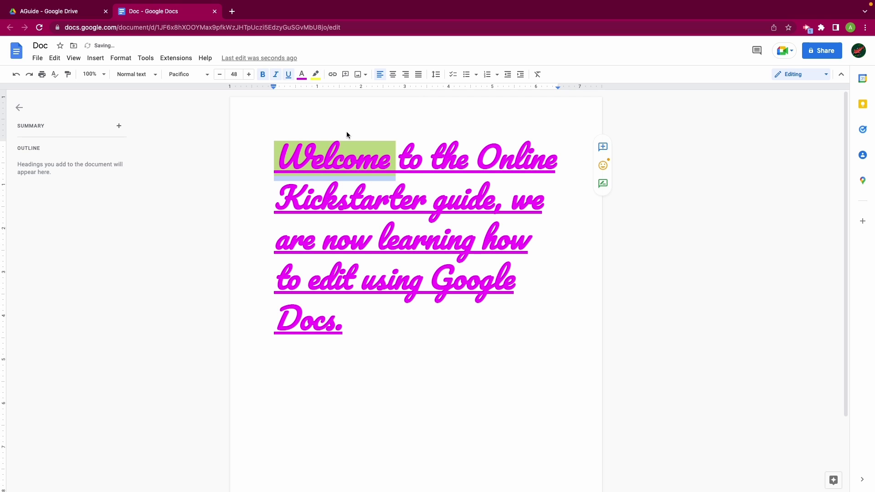
click(374, 338)
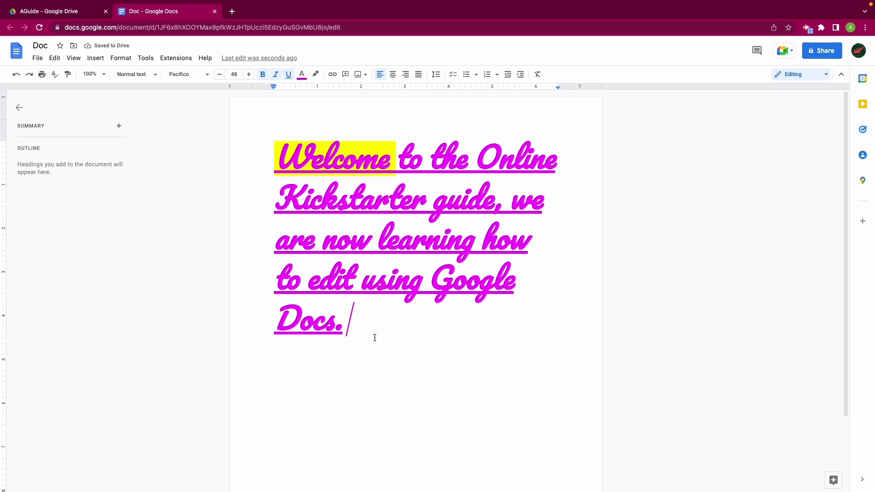
drag(374, 338, 253, 140)
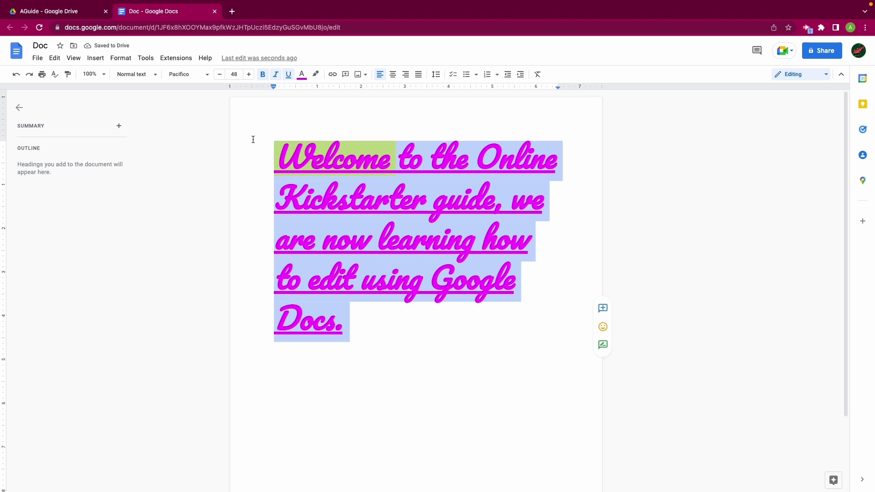
Try centre and right alignment, settle on left alignment, and apply single line spacing.
click(393, 76)
click(406, 75)
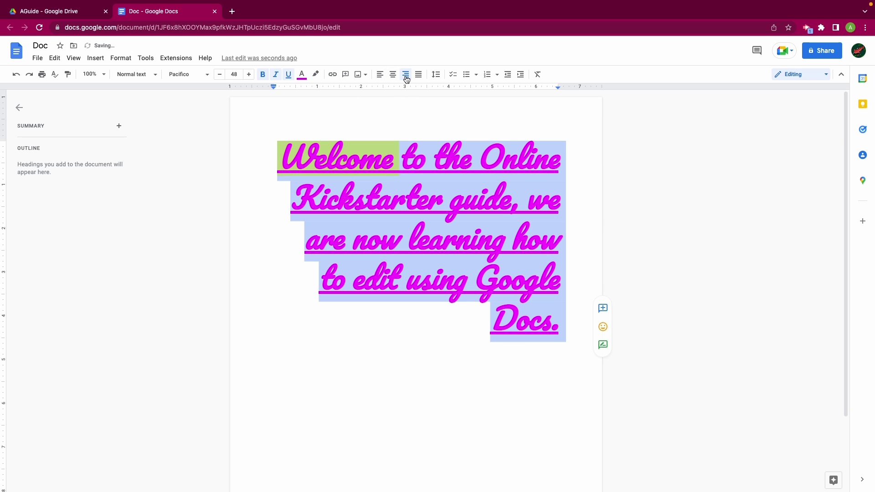
click(380, 76)
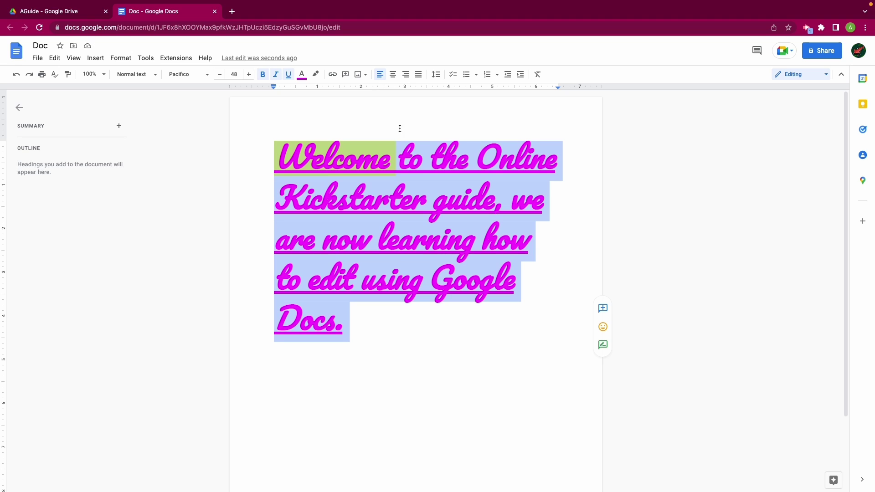
click(440, 80)
click(444, 89)
click(437, 77)
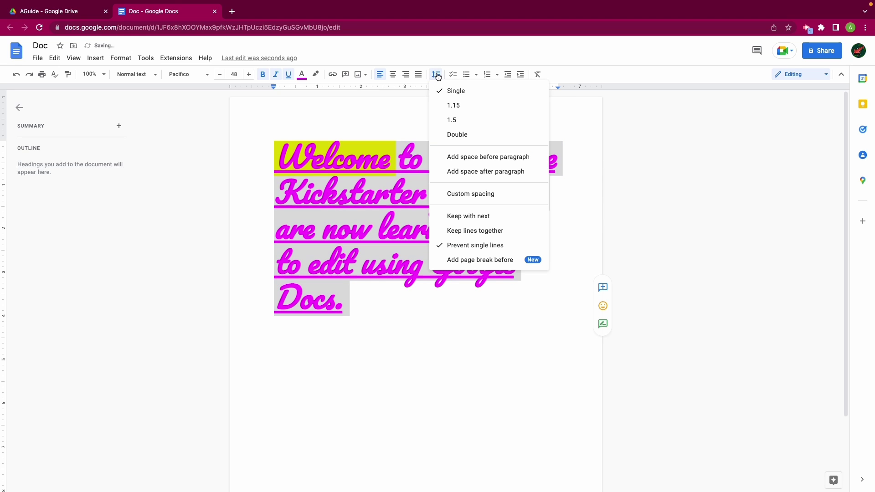
click(383, 303)
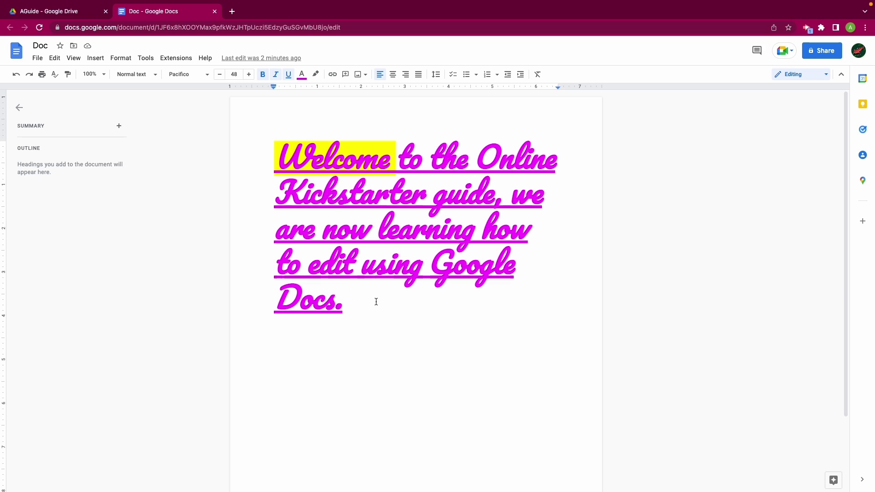
Show the Insert menu's Image submenu with its upload, web, Drive and URL options.
click(97, 64)
mouse_move(93, 74)
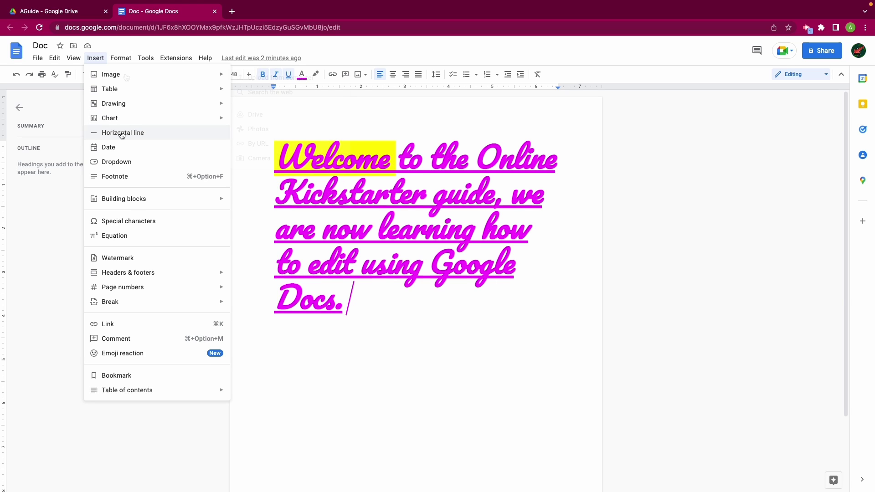
mouse_move(125, 78)
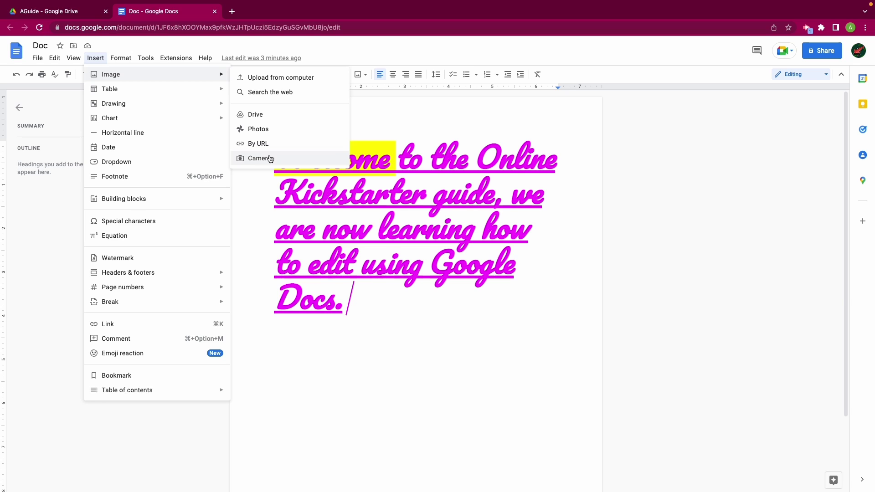
Insert the tabby kitten photo from a 'cute kittens' web image search below the sentence.
click(286, 93)
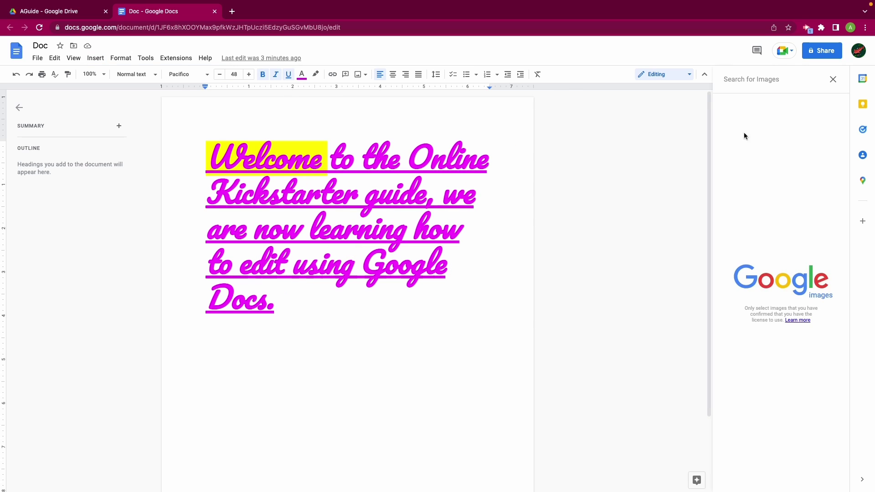
text(cute )
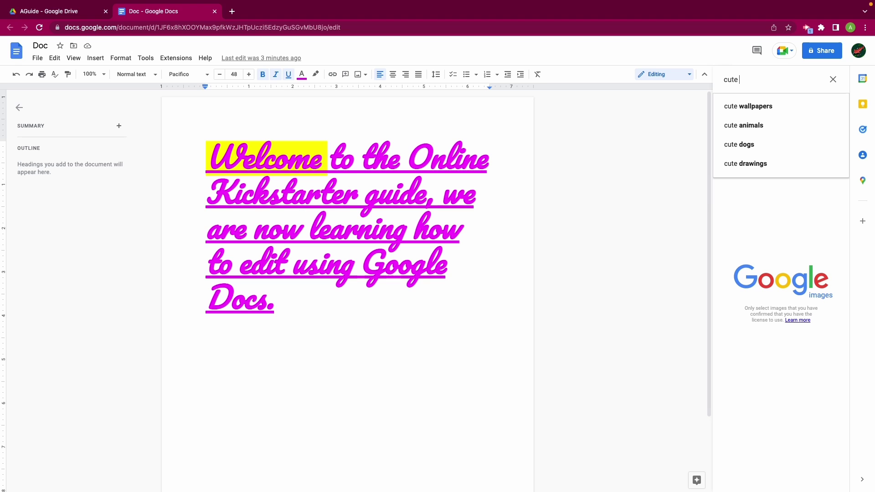
text(kittens)
key(Return)
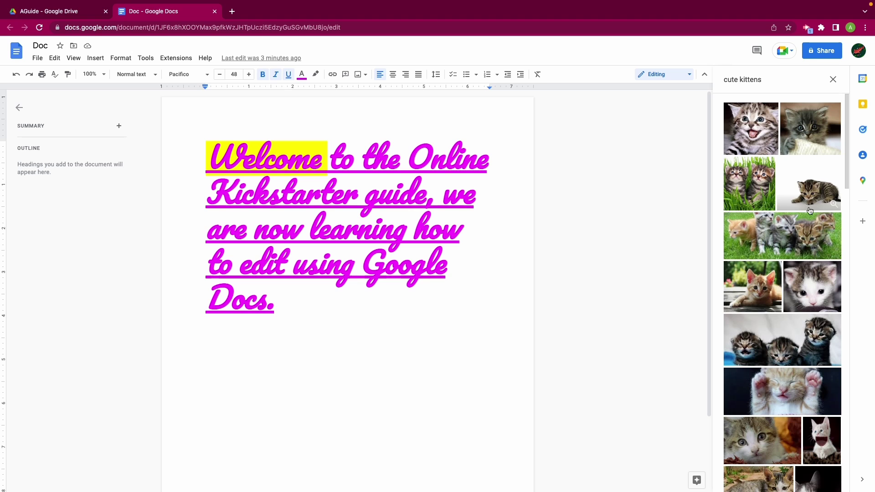
click(809, 185)
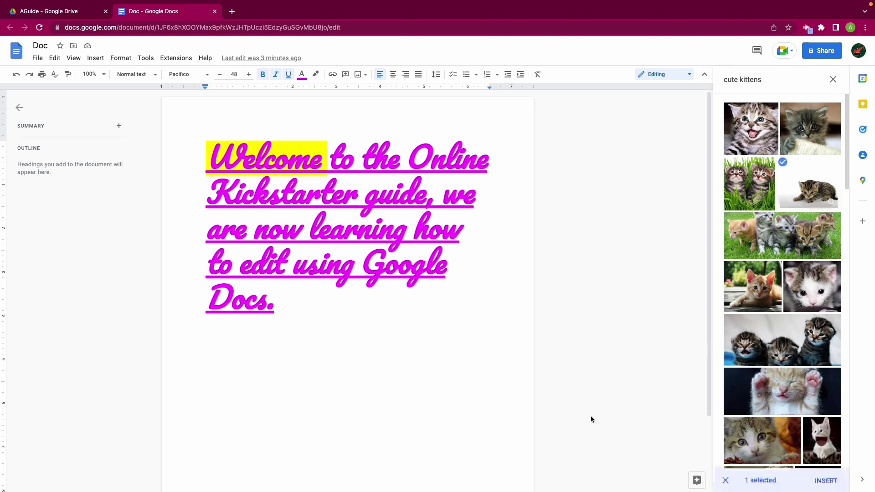
click(826, 482)
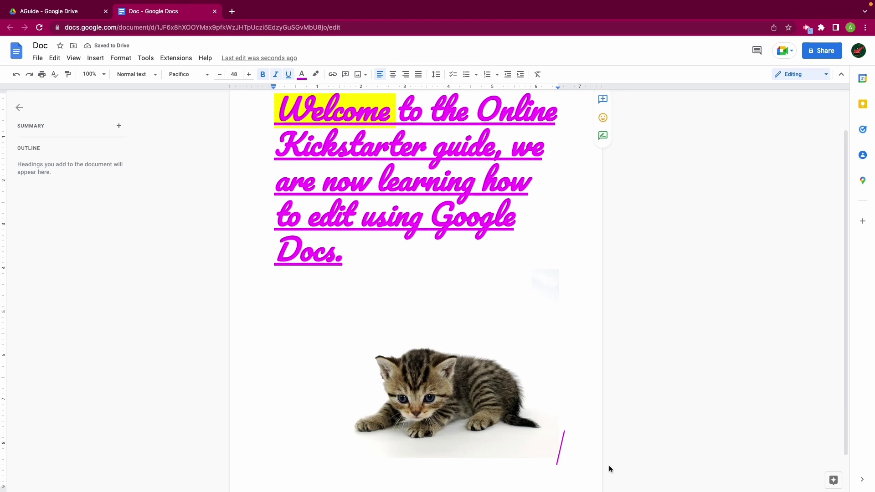
Resize the kitten image from its corner handles until it is slightly smaller below the text.
click(453, 419)
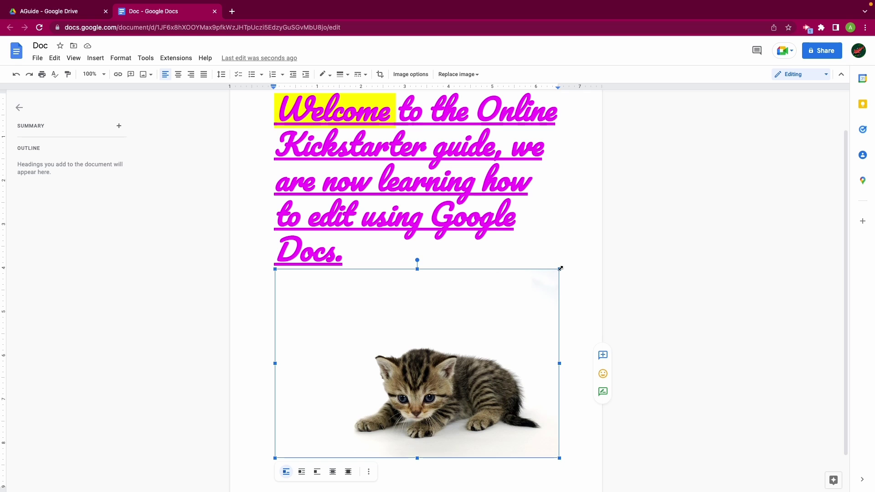
drag(560, 268, 395, 381)
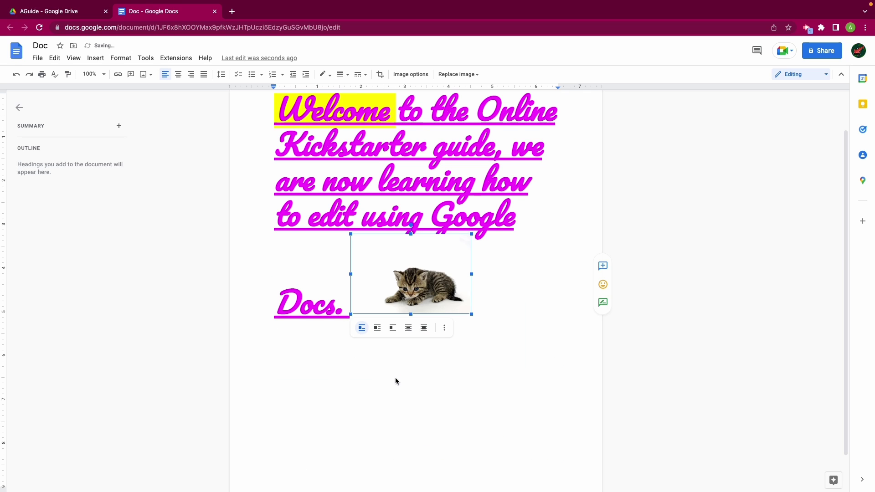
drag(472, 315, 549, 389)
drag(510, 425, 535, 451)
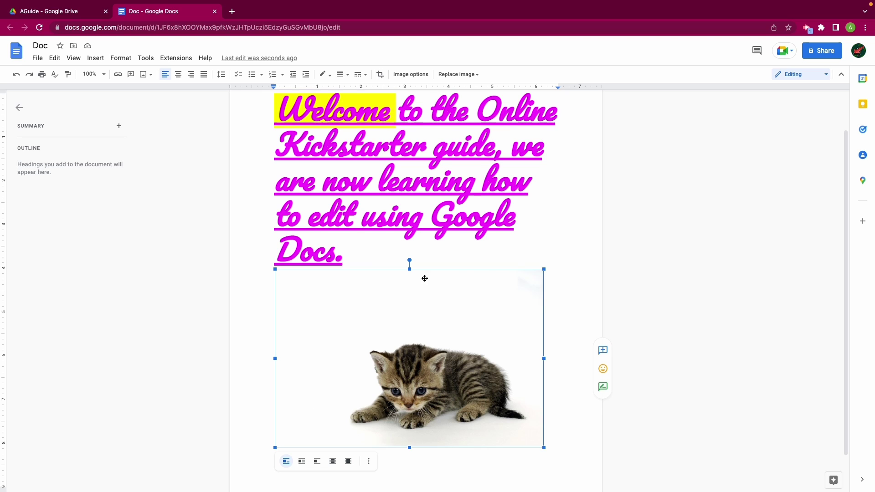
Crop the kitten picture in from its top-left and bottom-right corners, then enlarge it again.
click(381, 75)
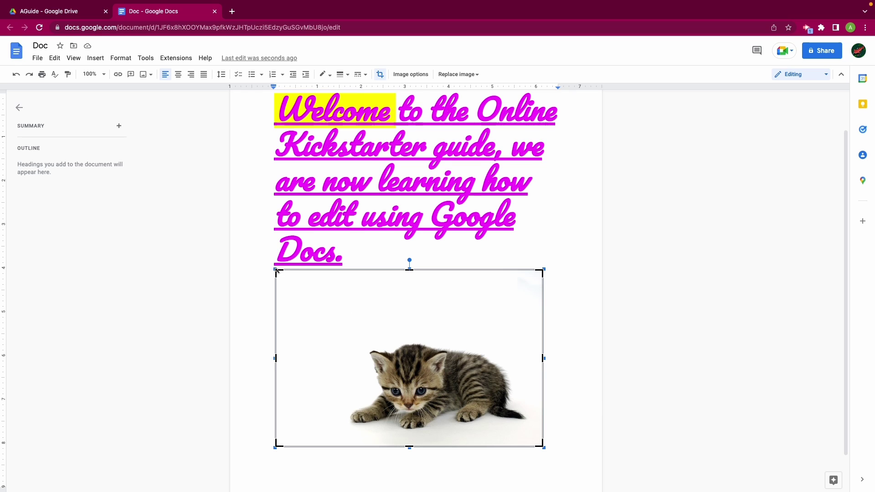
drag(277, 271, 346, 333)
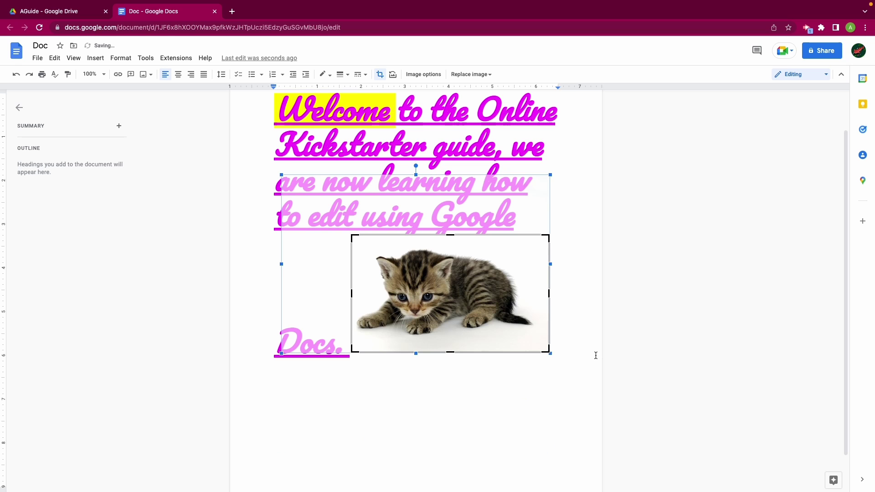
mouse_move(547, 350)
mouse_down()
mouse_move(497, 321)
mouse_move(538, 355)
mouse_up()
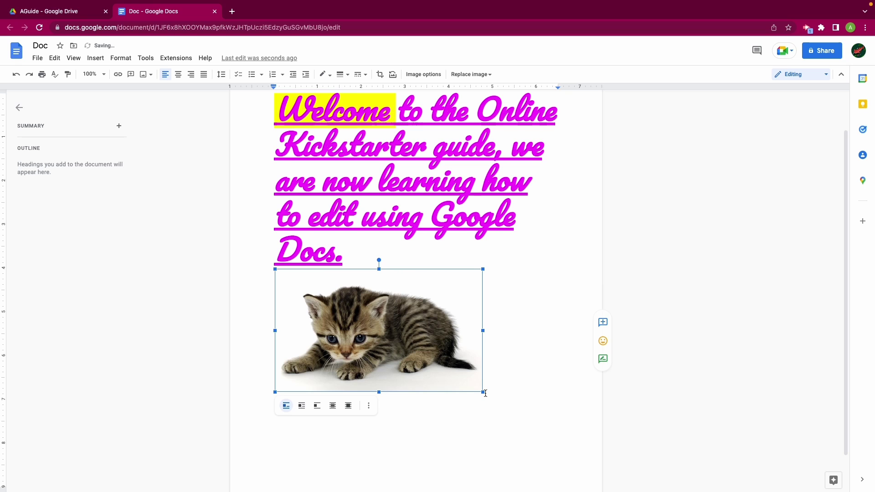
drag(483, 392, 516, 412)
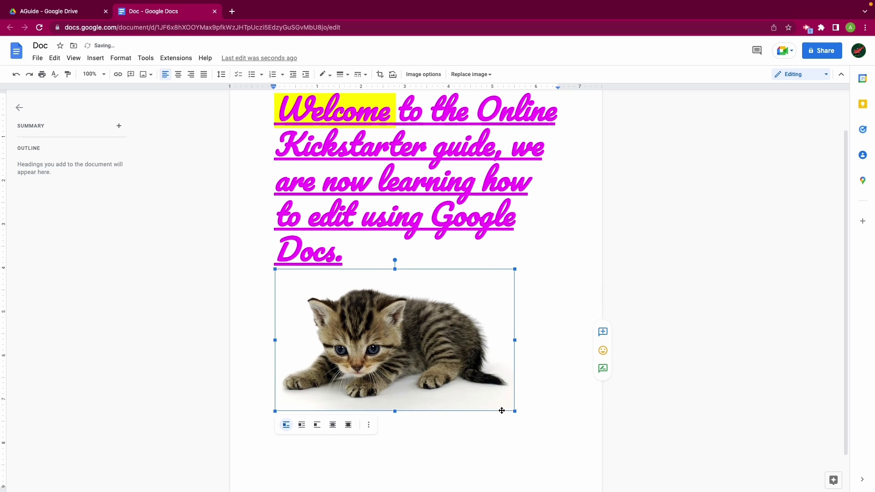
Set the kitten image's border colour to green and border weight to 8pt.
click(332, 78)
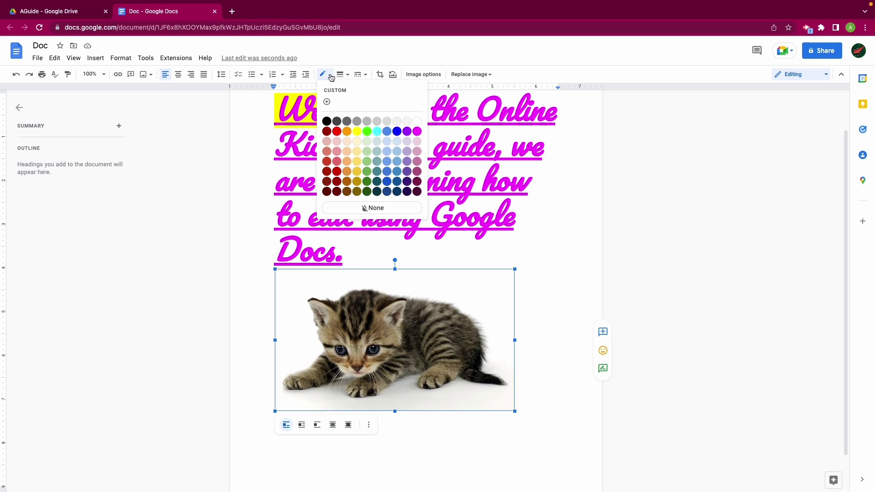
click(367, 172)
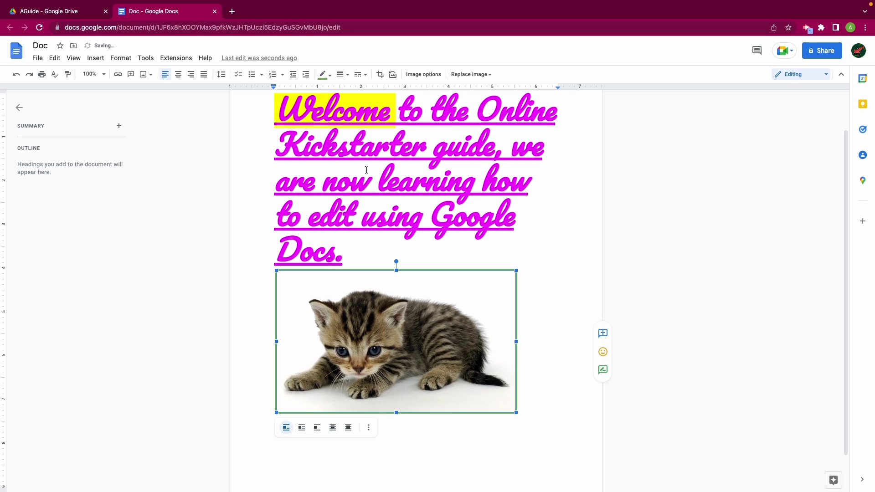
click(348, 76)
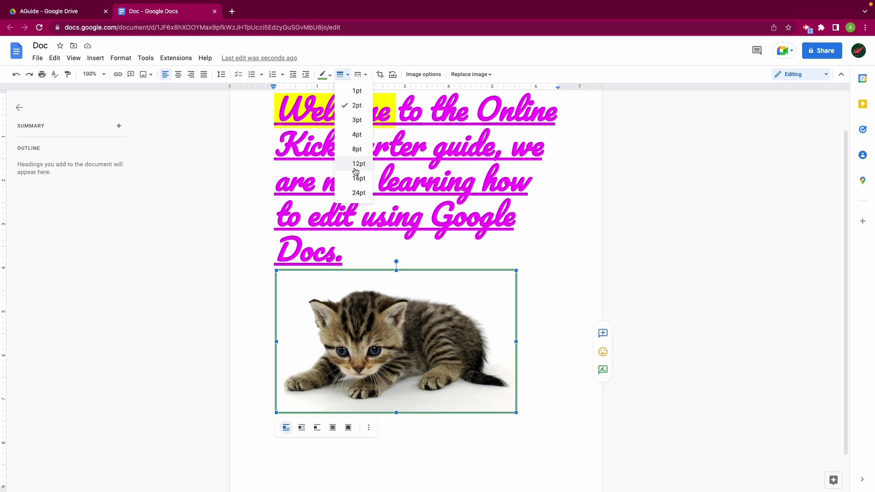
click(358, 149)
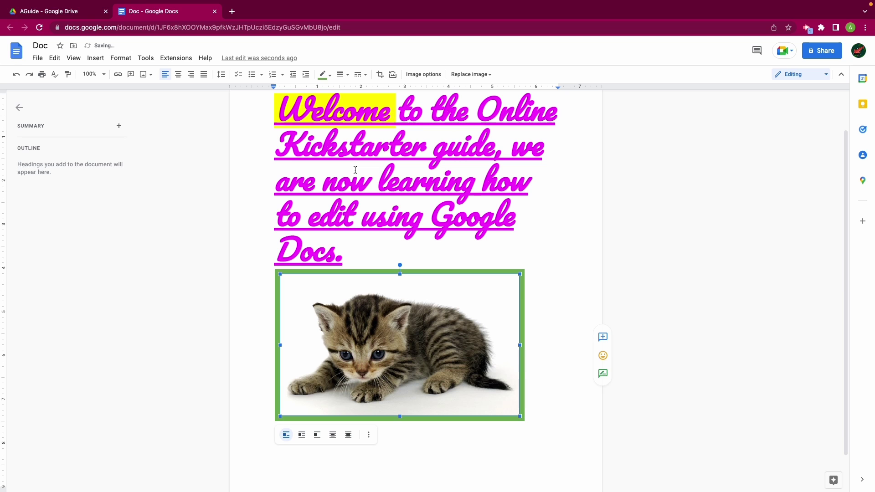
click(541, 345)
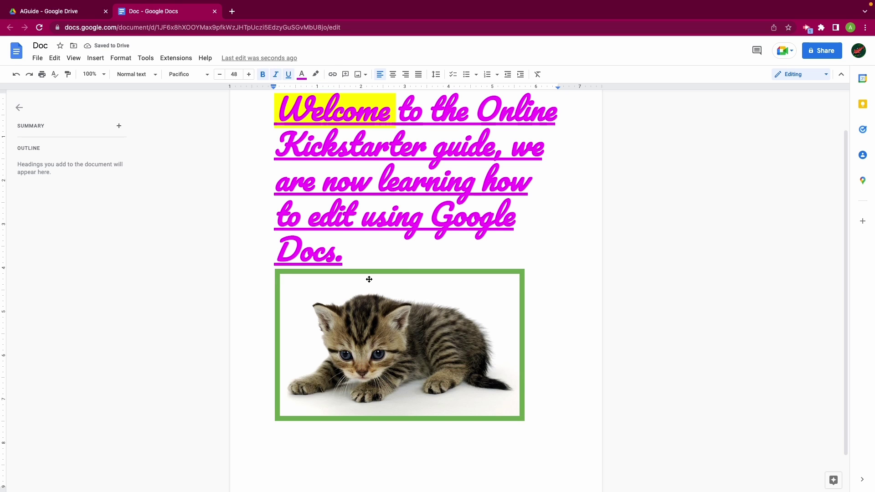
Drag the kitten image up line by line until it sits after 'Welcome to the Online'.
drag(368, 279, 416, 326)
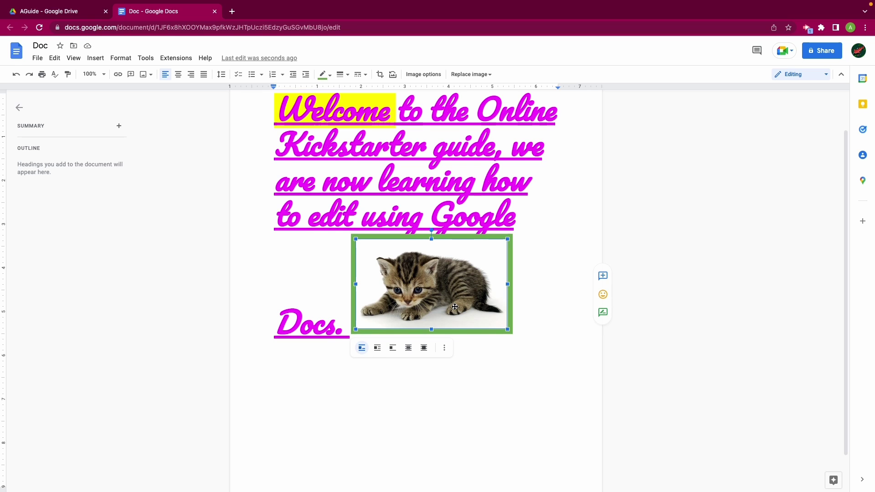
drag(455, 306, 520, 219)
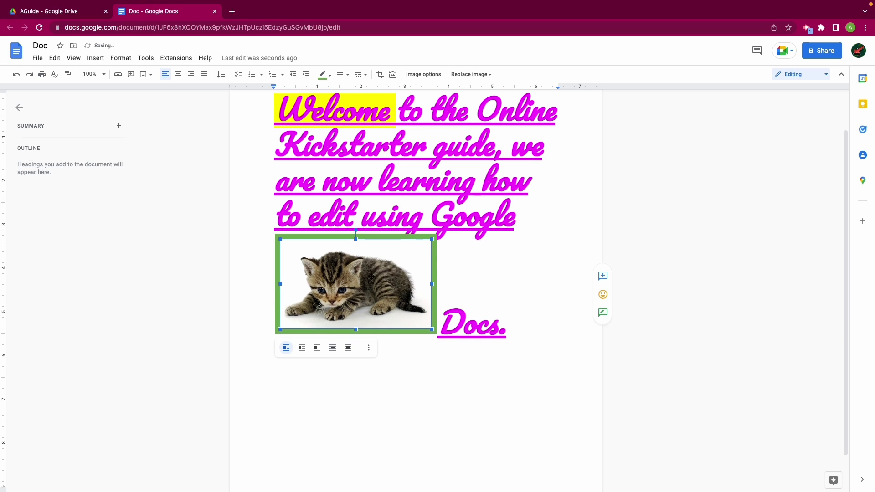
drag(372, 277, 275, 176)
drag(303, 213, 277, 152)
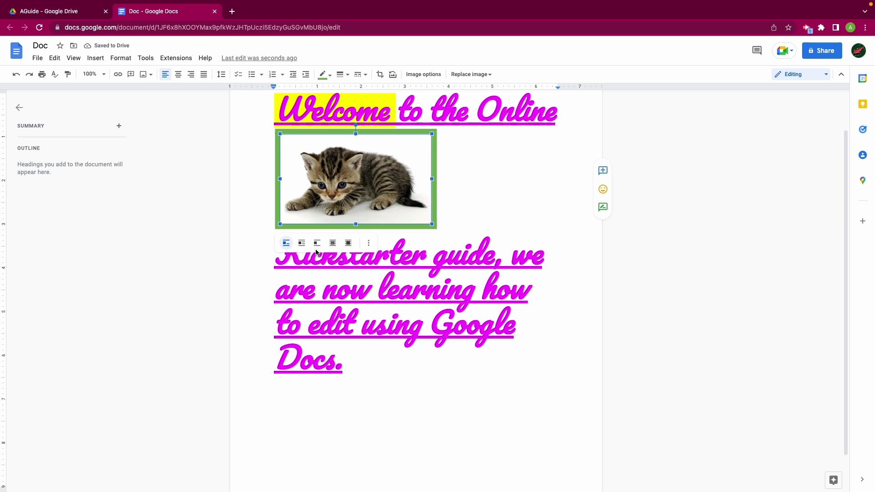
Try the Wrap text, In line, Break text, Behind text and In front of text layouts on the image.
click(302, 243)
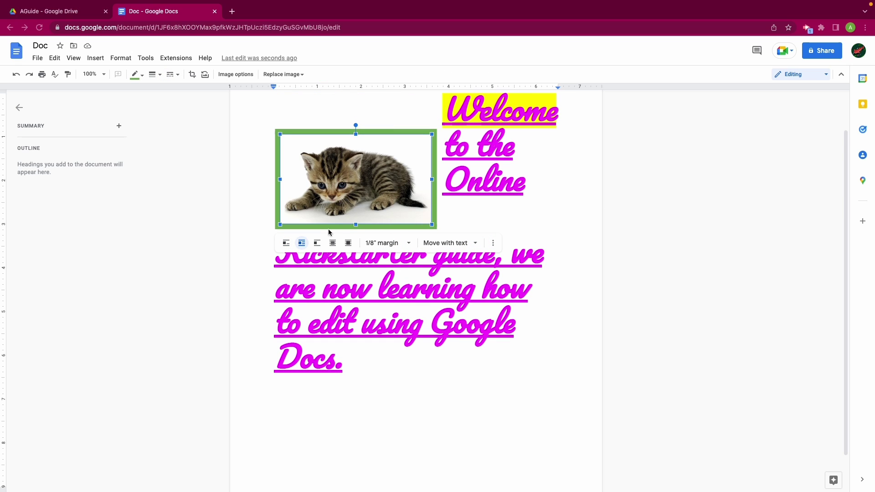
click(287, 247)
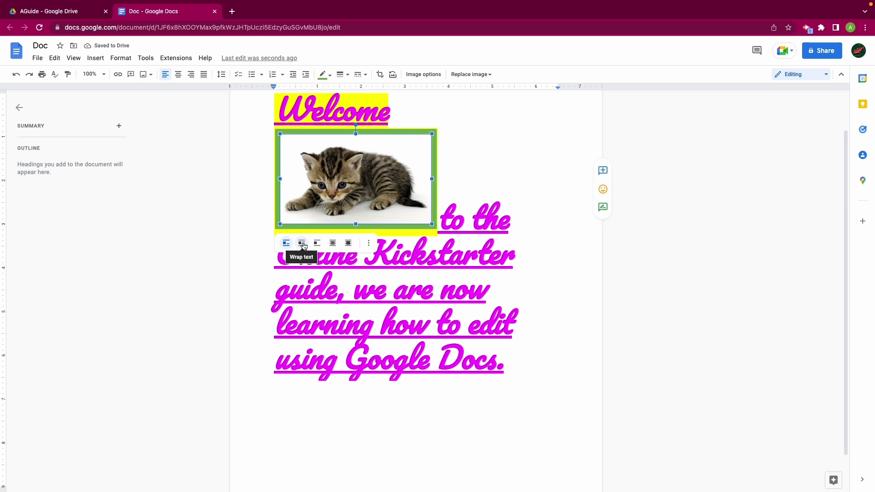
click(302, 244)
drag(390, 194, 489, 274)
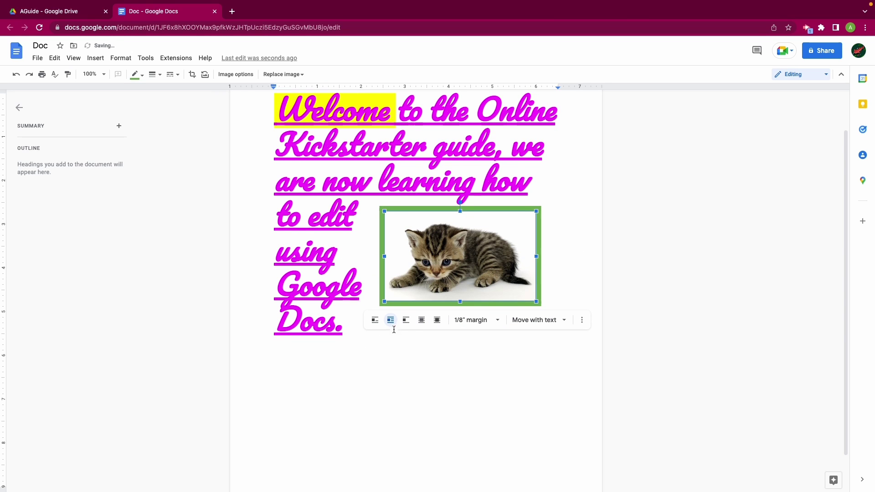
click(405, 320)
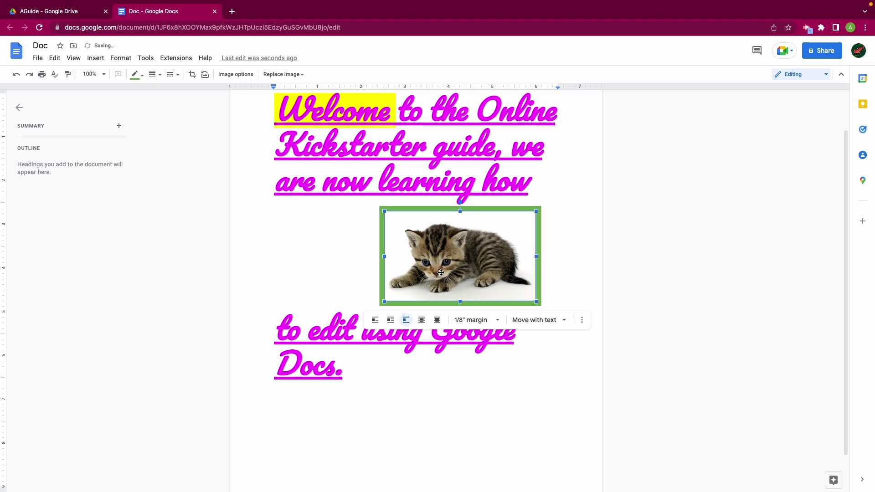
drag(448, 266, 388, 261)
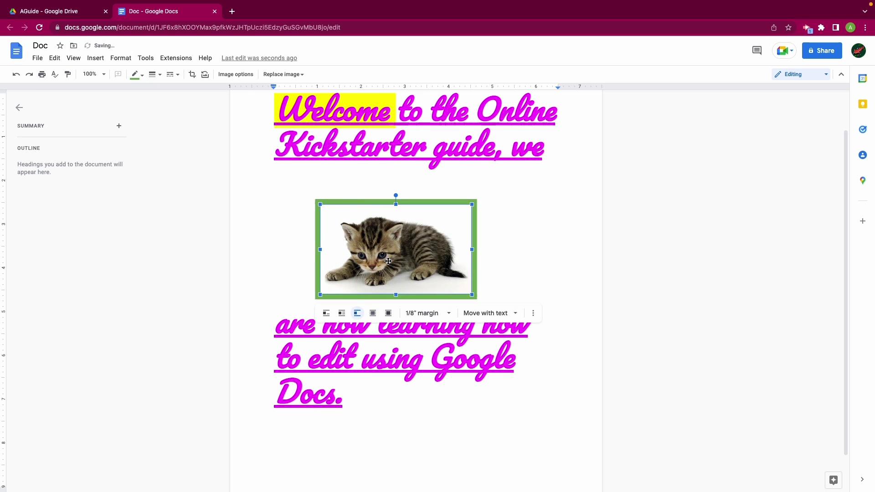
click(373, 314)
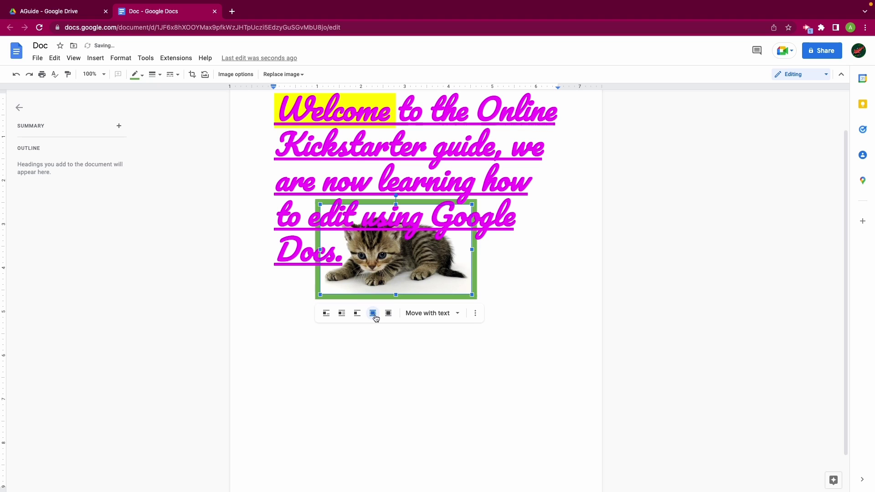
drag(424, 289, 430, 266)
click(395, 290)
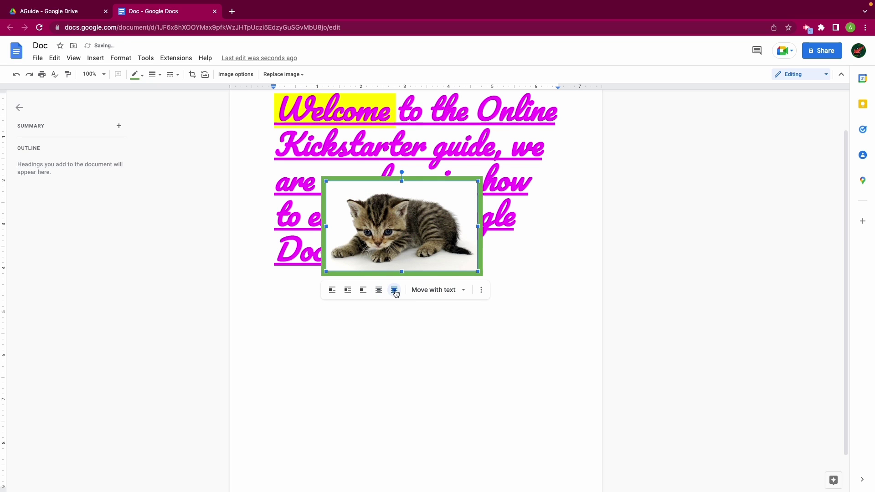
Switch the image back to Wrap text, move it right of the text, and shrink it slightly.
click(349, 290)
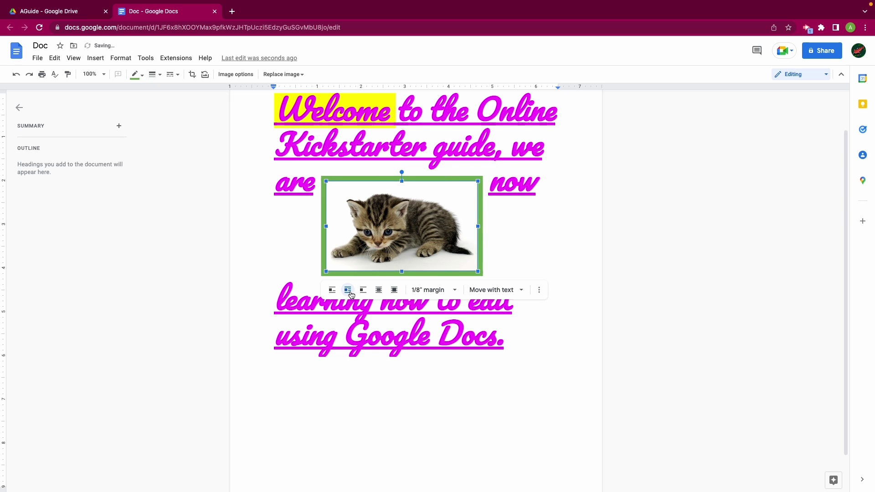
drag(371, 236, 449, 234)
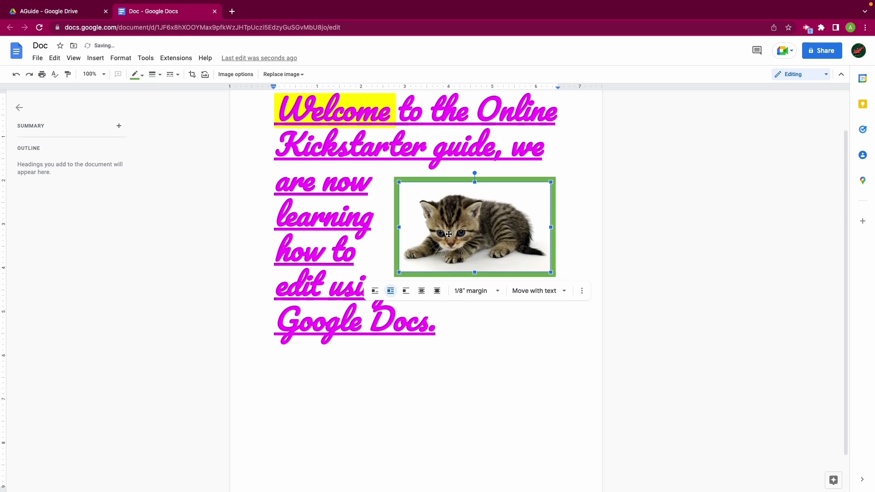
drag(399, 272, 429, 259)
Nudge the resized kitten image slightly left beside 'are now learning how to edit'.
drag(499, 231, 496, 237)
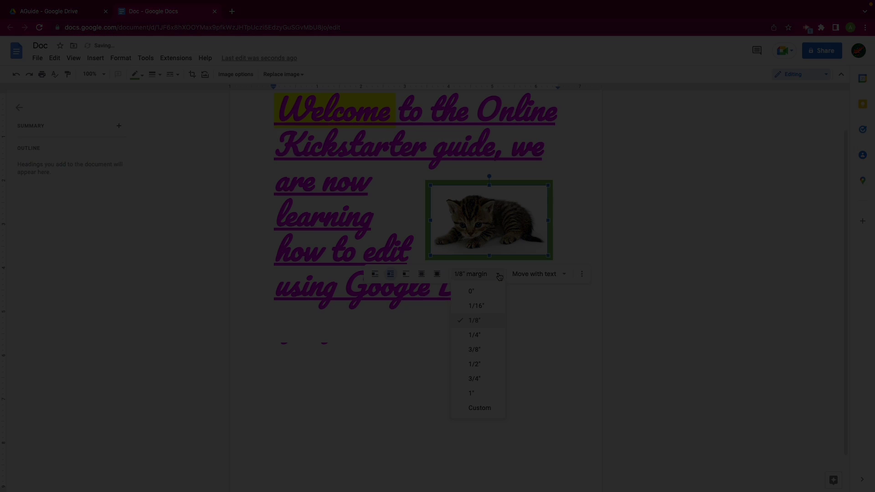